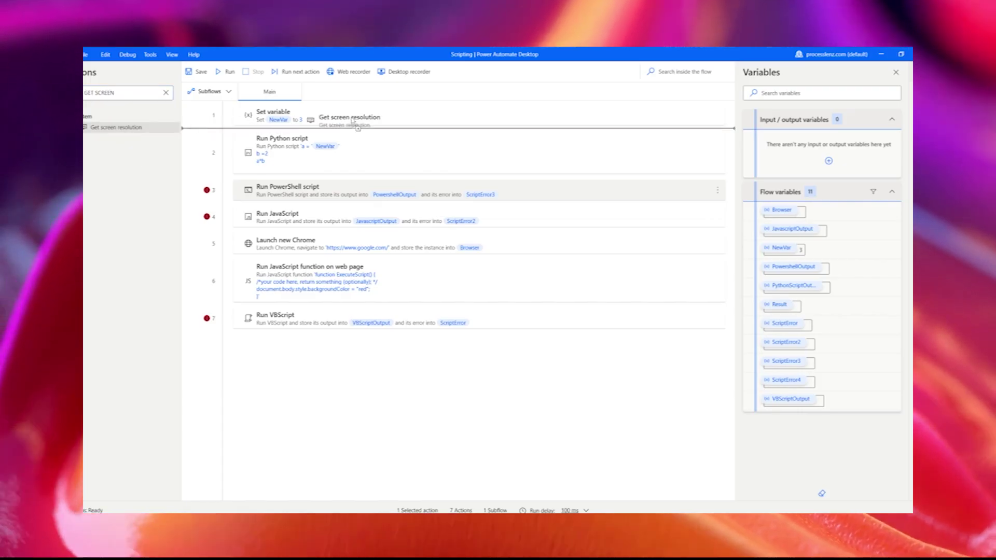
Step: Add Get screen resolution as the first step, reading monitor 1
drag(360, 113, 360, 115)
text(1)
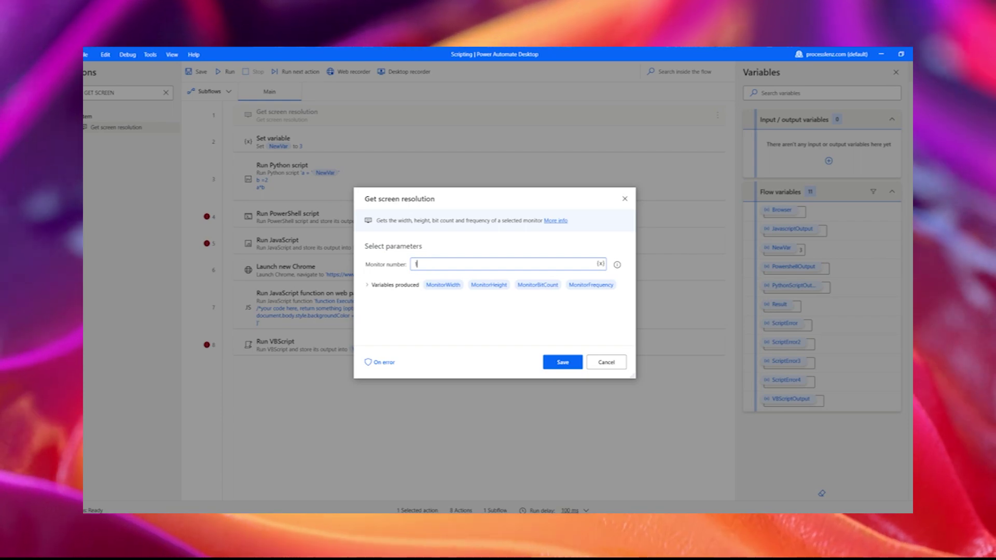
click(575, 361)
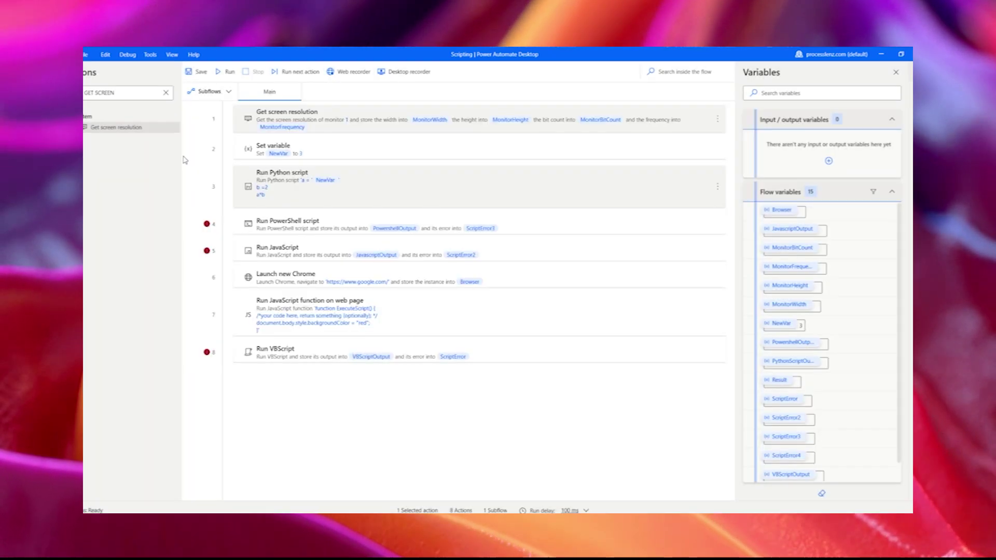
Step: Find Set screen resolution via a 'SET SCREEN' search and place it as step 2
triple_click(123, 94)
text(SET SCREEN)
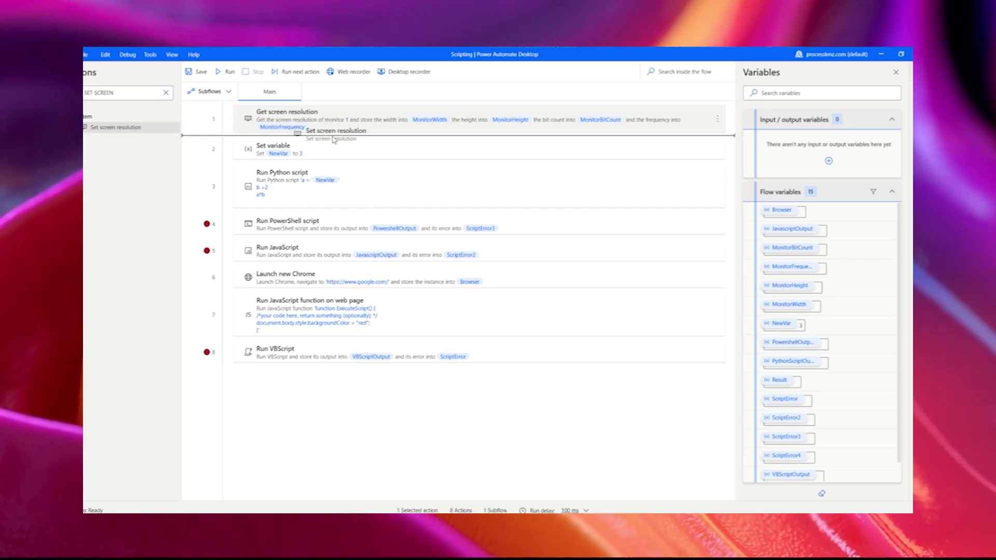
drag(333, 140, 341, 142)
Step: Feed width, height and bit count from MonitorWidth, MonitorHeight, MonitorBitCount, then re-enter monitor 1
click(601, 268)
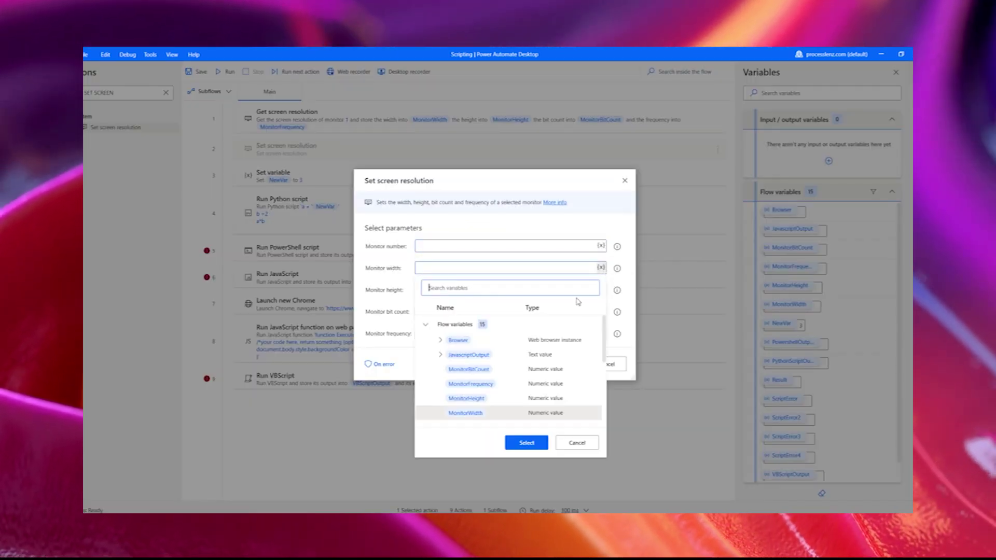
double_click(465, 413)
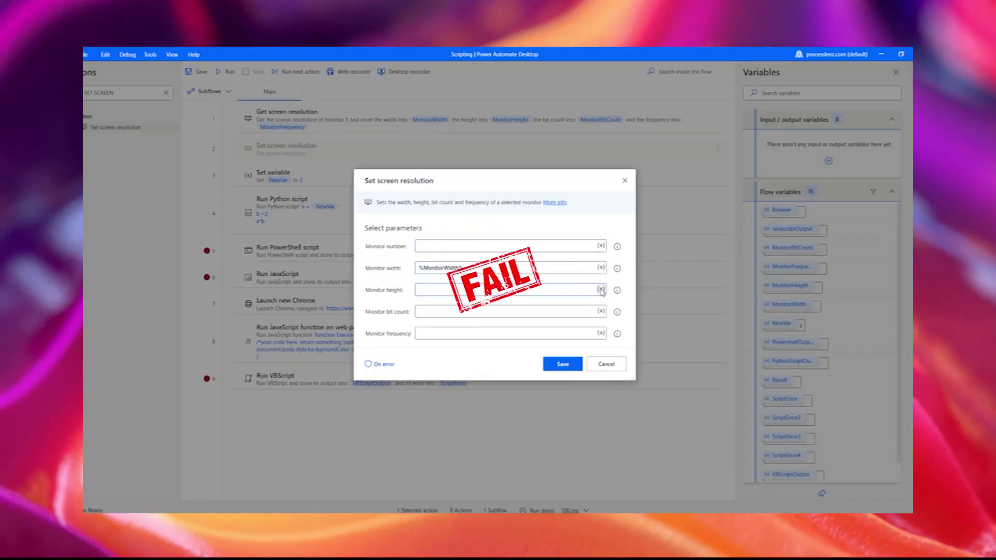
click(600, 289)
double_click(467, 434)
click(600, 311)
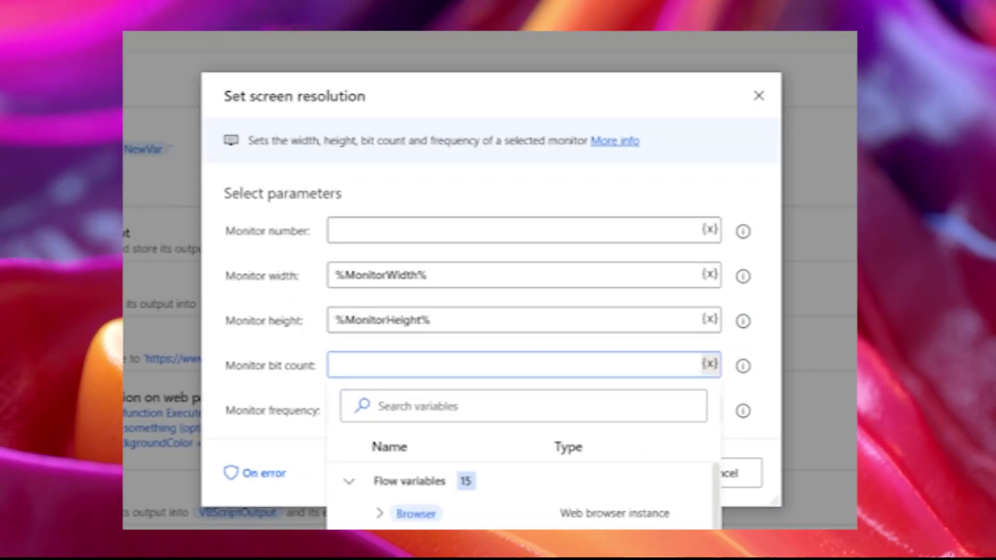
double_click(441, 536)
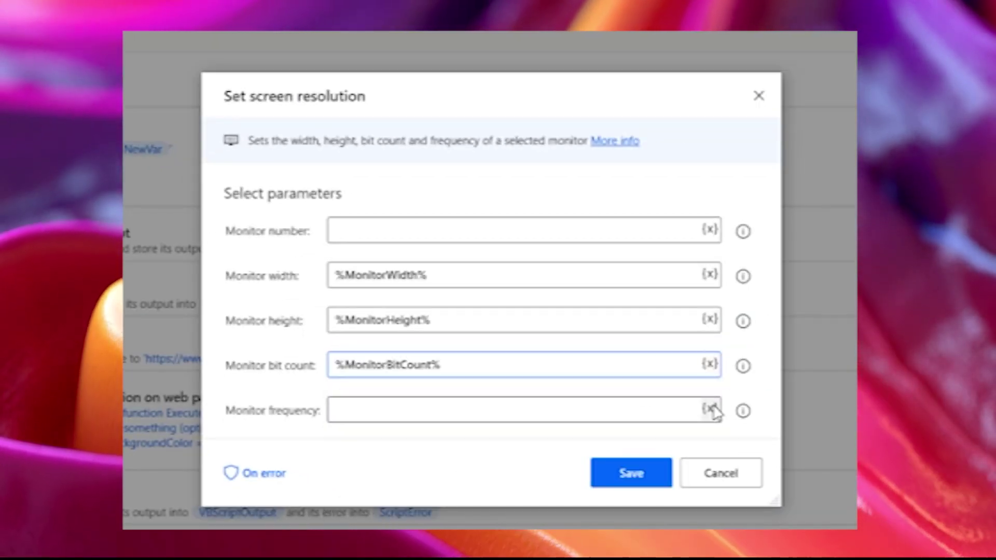
click(710, 409)
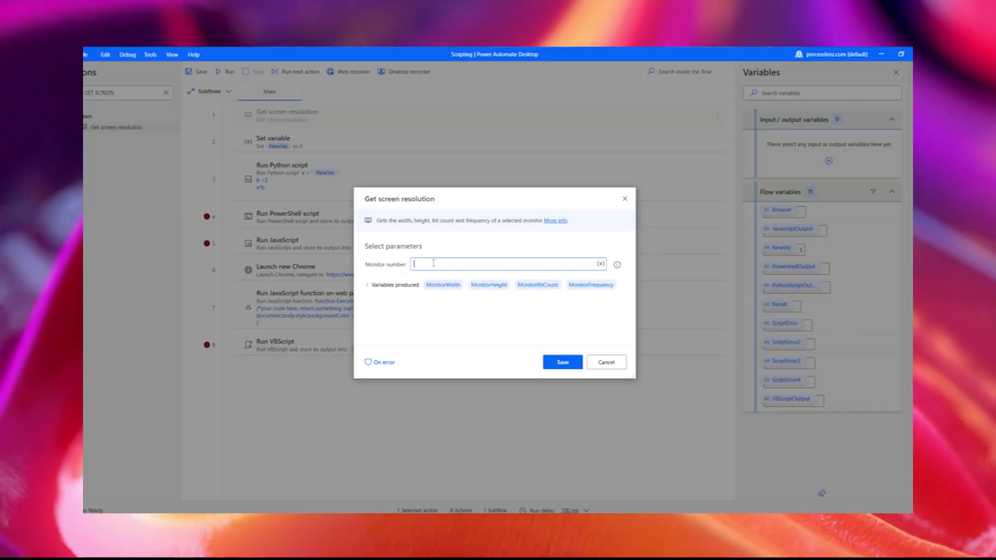
text(1)
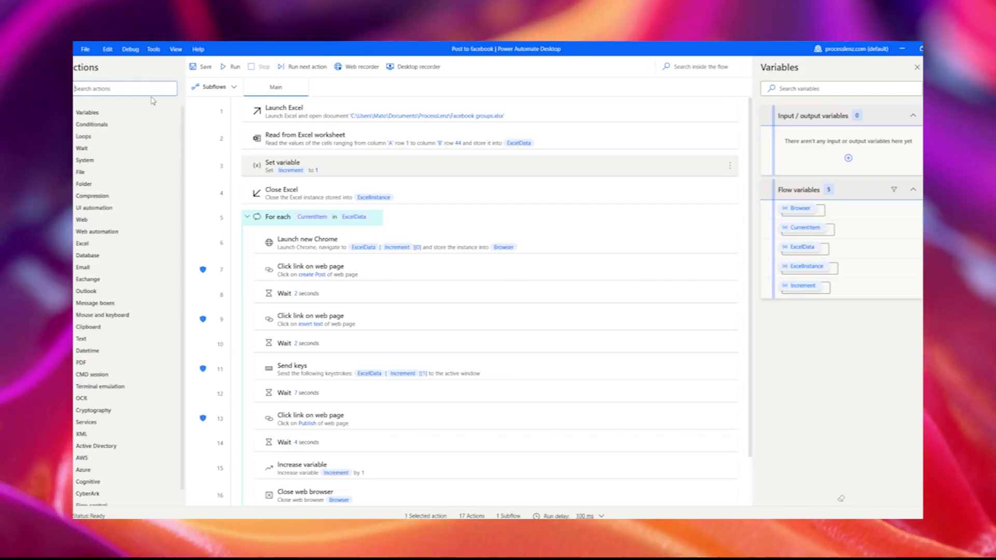
Step: Insert Go to web page after Launch new Chrome, navigating to a URL supplied by a variable
text(GO TO)
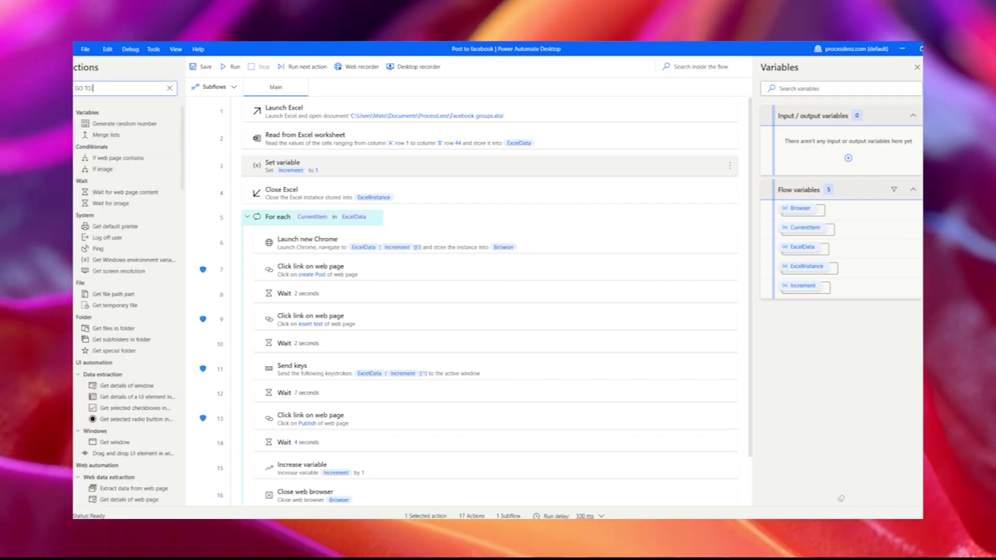
text( WE)
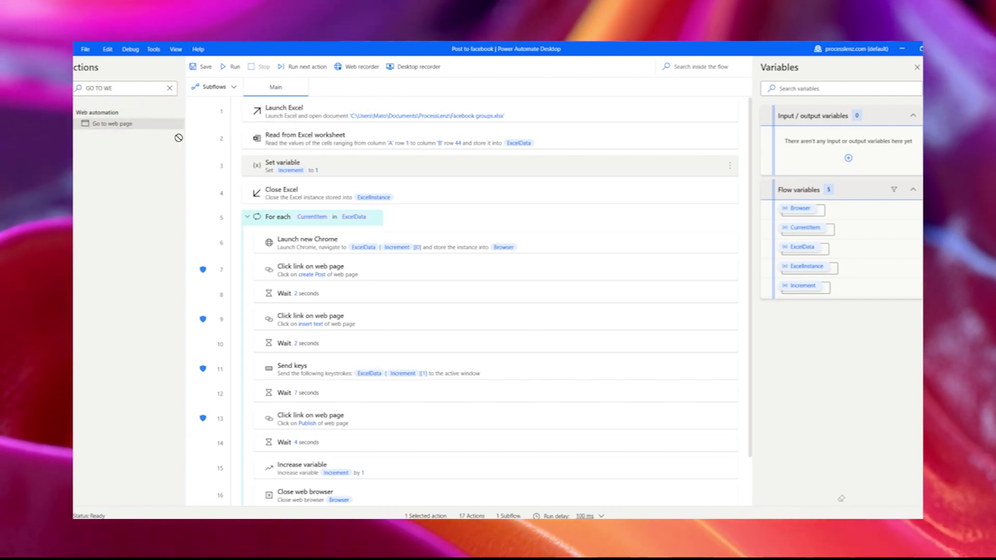
drag(361, 248, 361, 249)
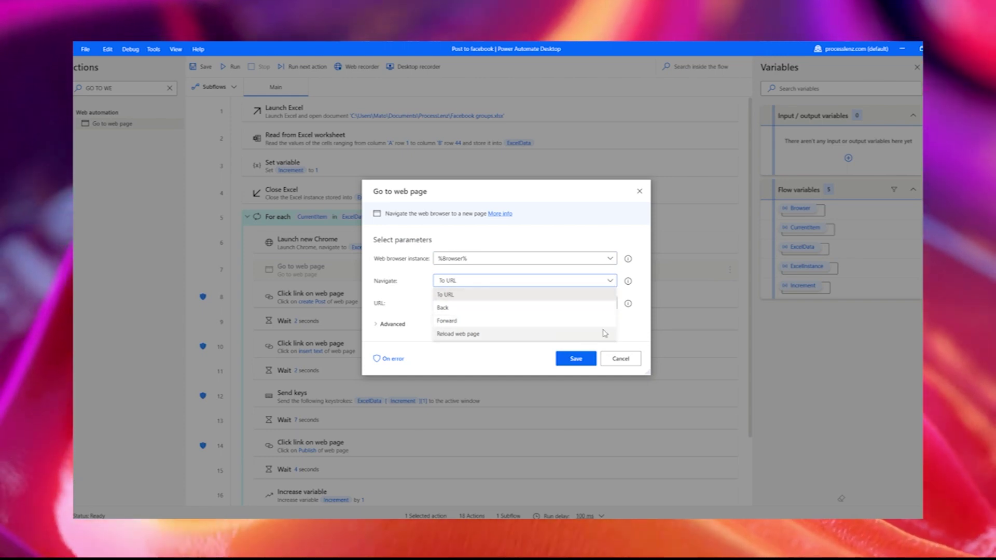
click(640, 319)
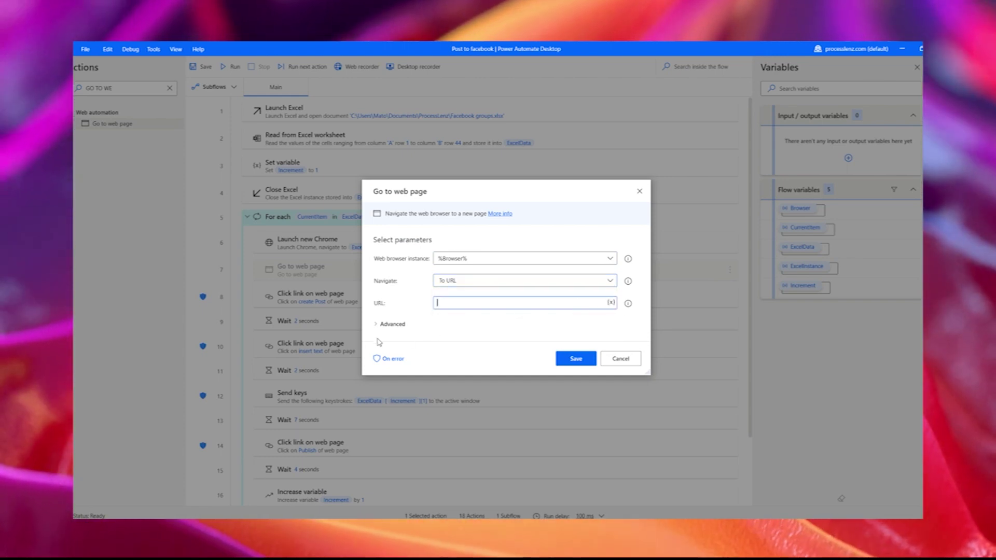
click(387, 324)
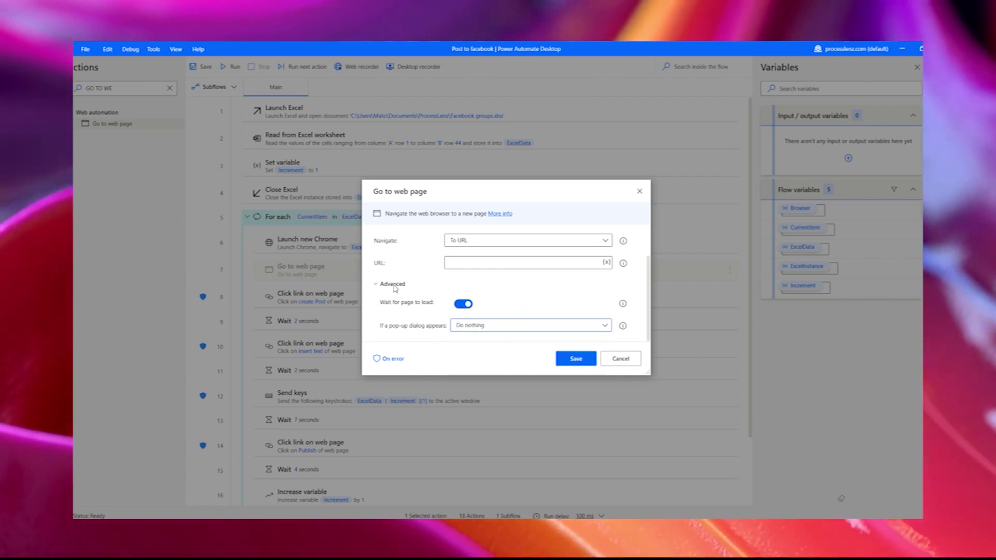
click(610, 302)
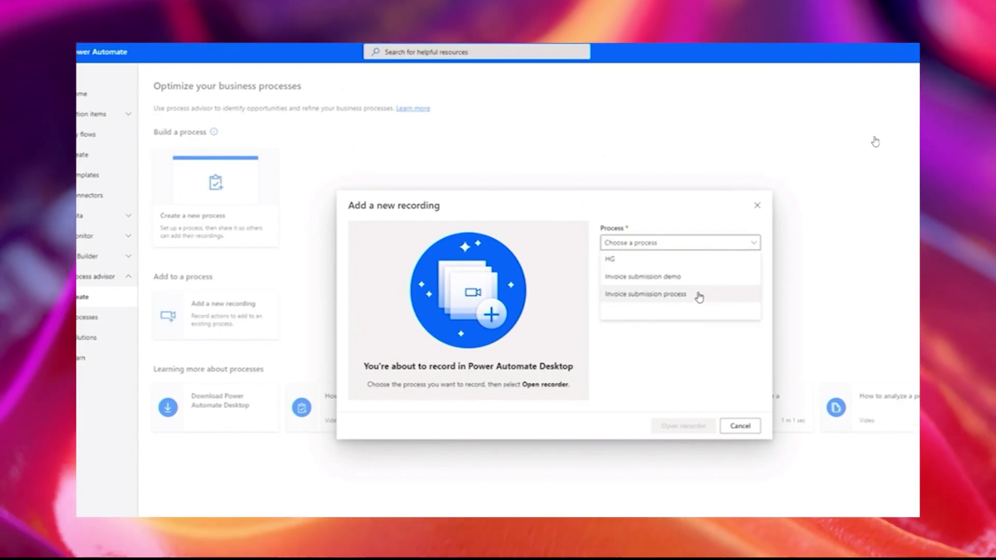
Step: Start a recording for Invoice submission process and grant the suggested colleague access
click(695, 296)
click(683, 426)
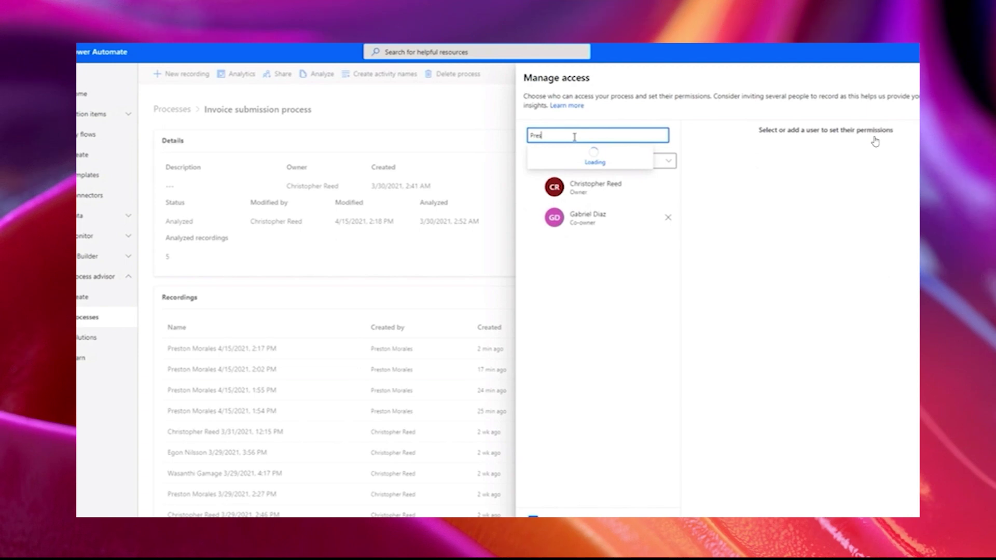
click(592, 155)
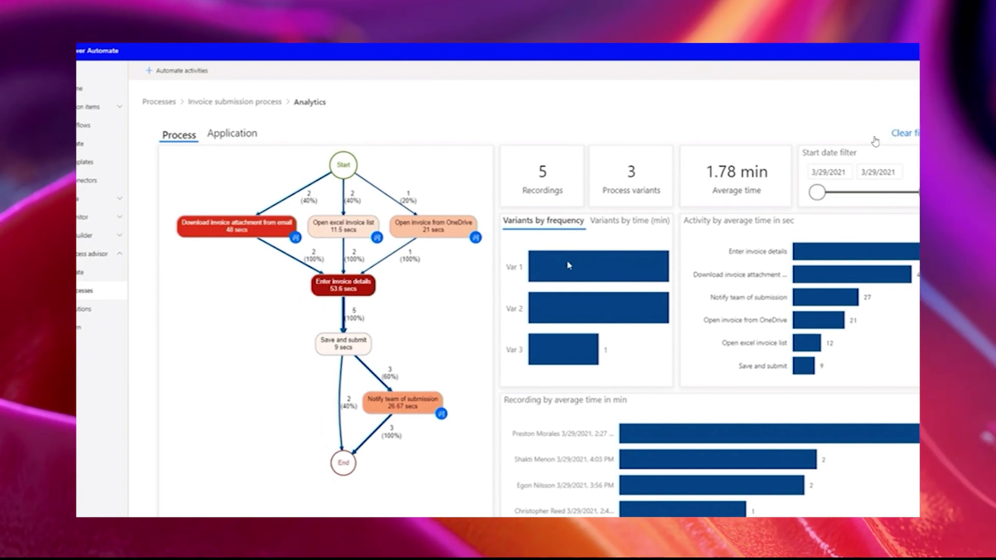
Step: Filter to variant Var 1 by time, reset Activity to All, and focus on legacyinvoicingapp
click(568, 265)
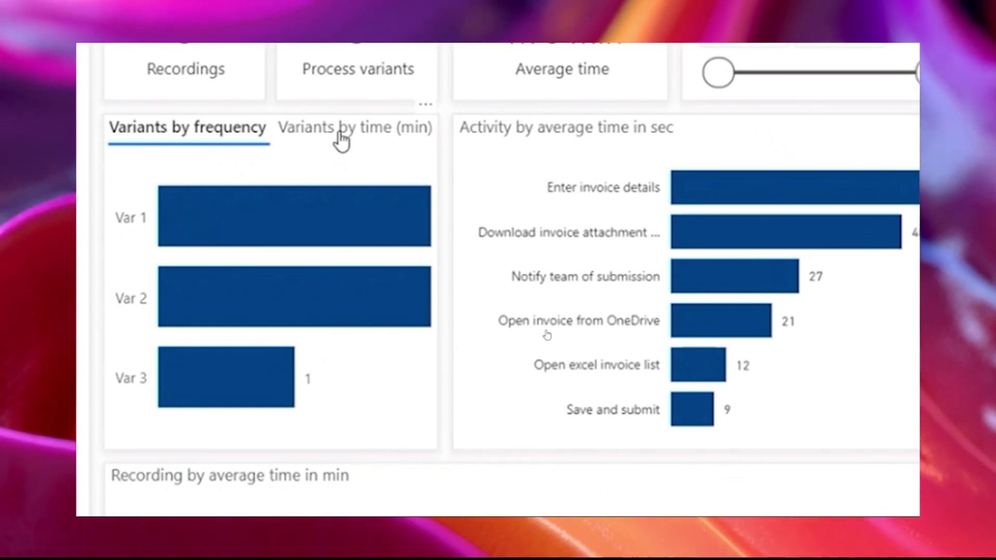
click(341, 139)
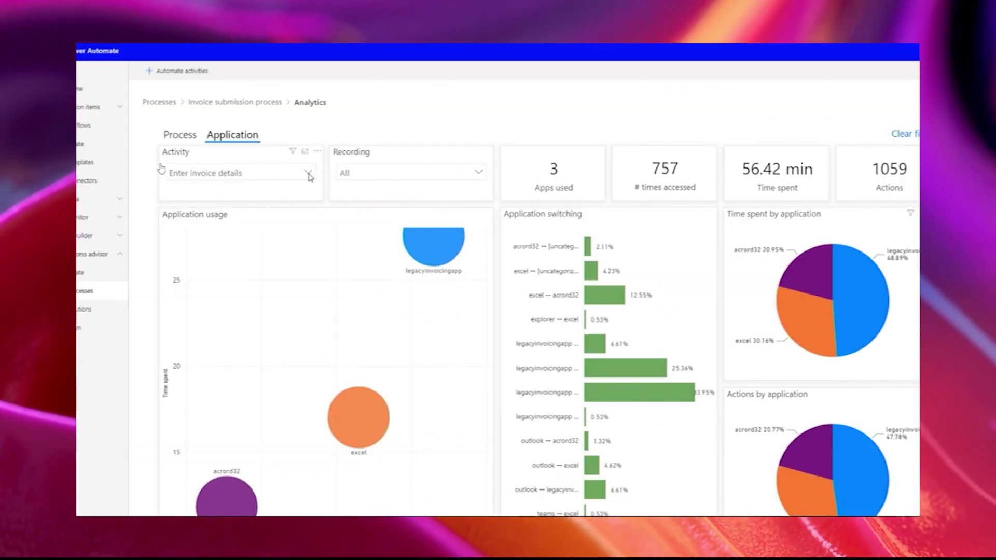
click(175, 200)
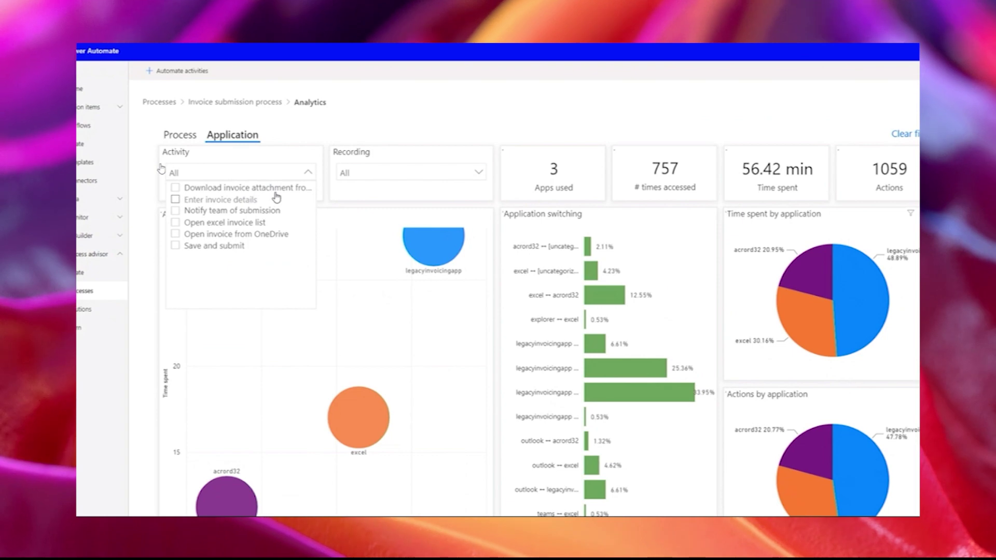
click(310, 175)
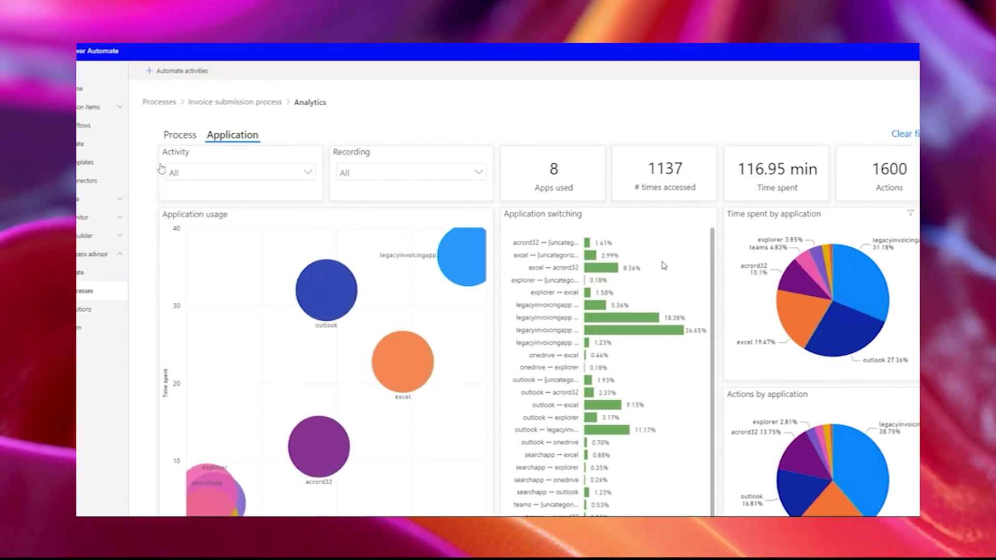
click(872, 281)
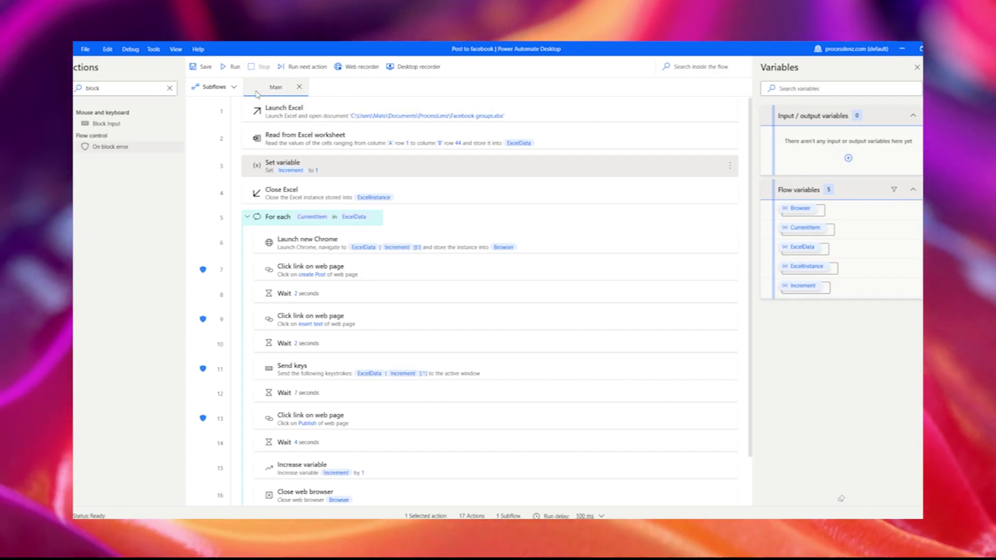
Step: Skim the Introduction to Power Automate Desktop documentation from Help, then return to the editor
click(197, 49)
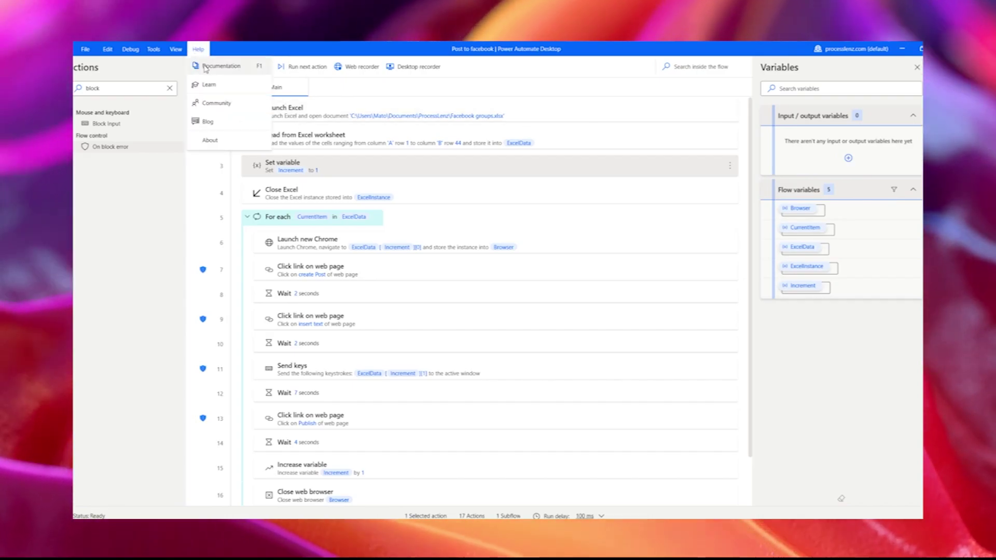
click(488, 45)
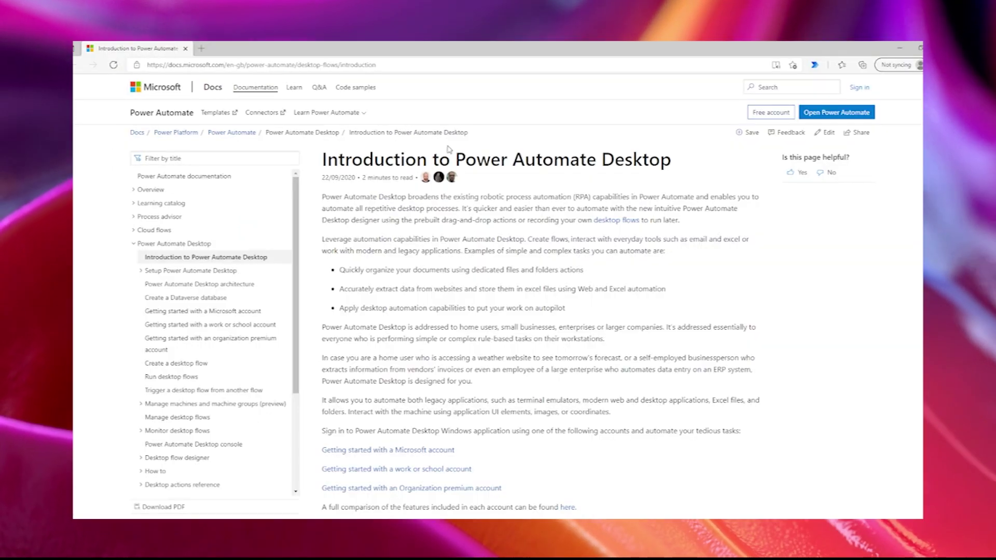
scroll(190, 312, down, 2)
scroll(189, 313, up, 2)
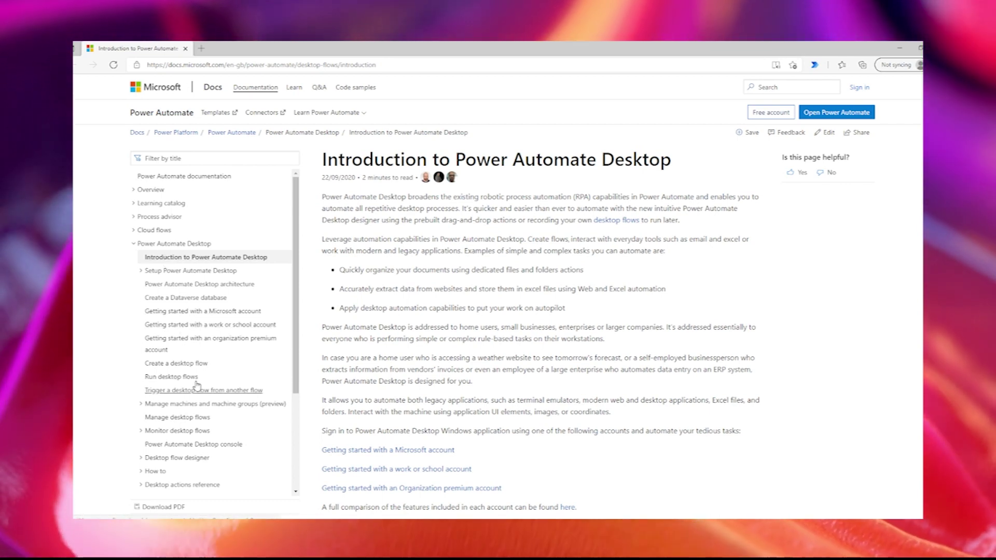
key(alt+Tab)
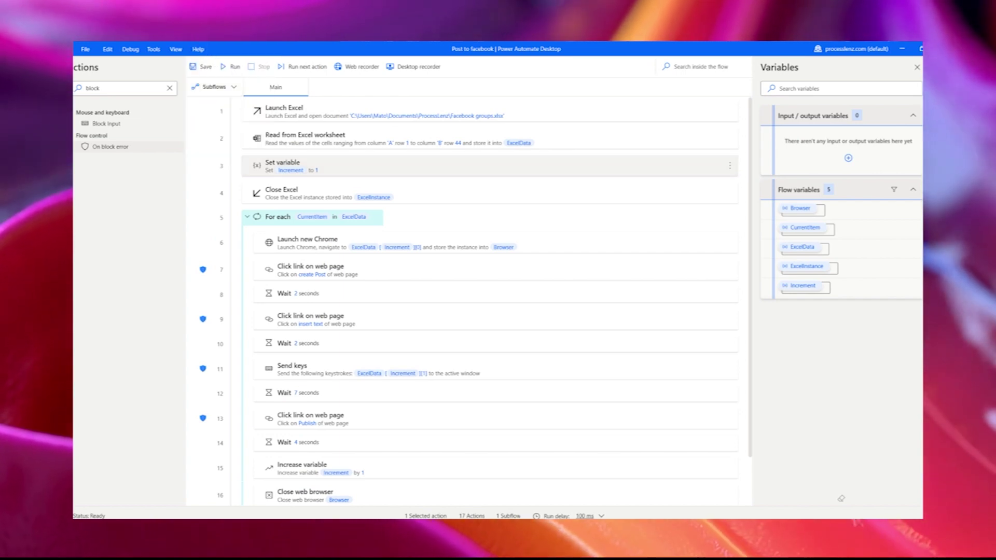
Step: Browse the Microsoft Learn Power Automate Desktop modules, then minimise the browser
key(alt+Tab)
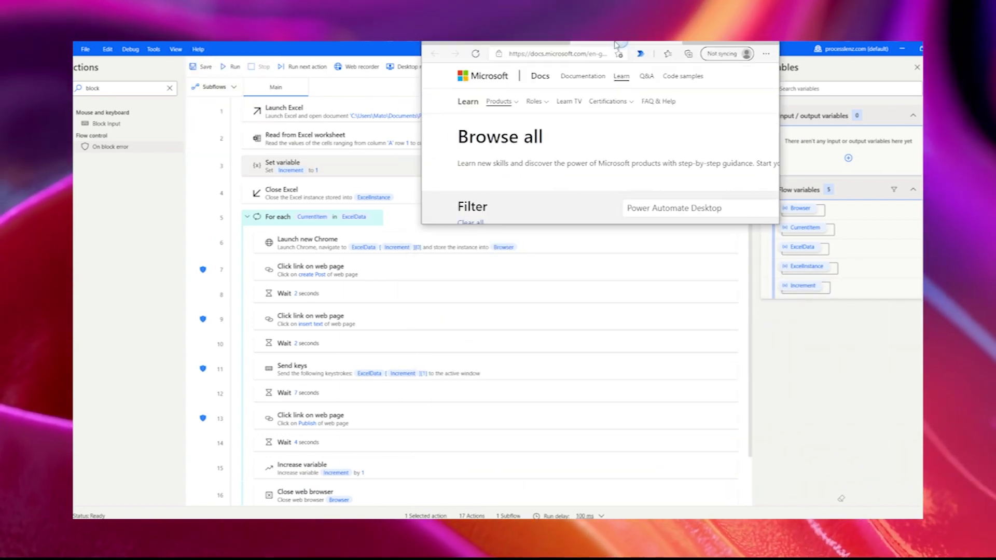
scroll(311, 317, down, 8)
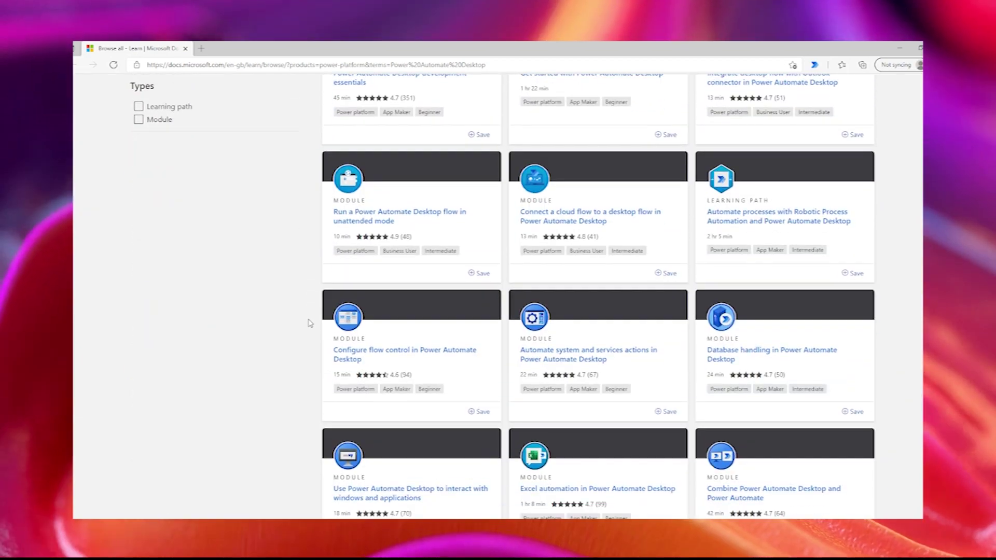
scroll(308, 300, up, 5)
click(902, 48)
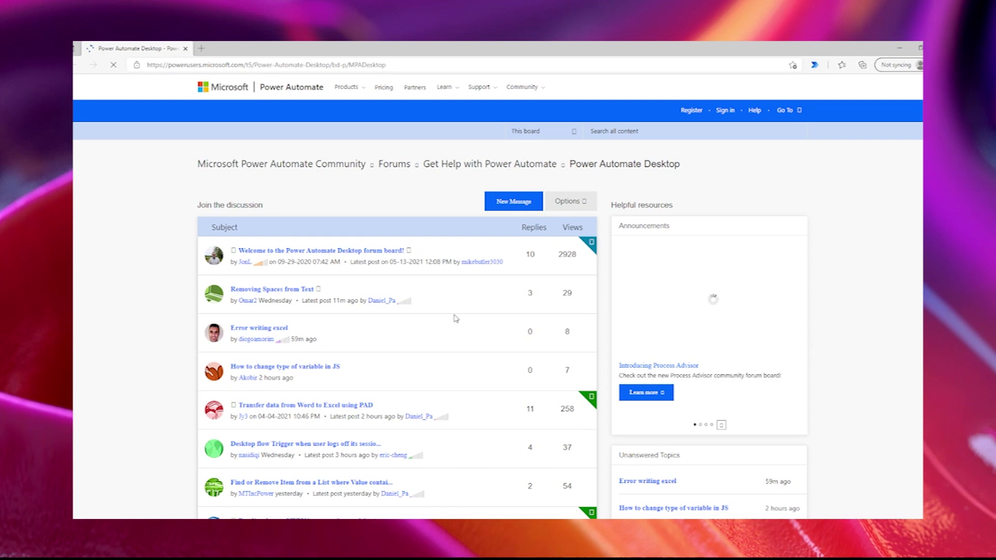
Step: Scroll through the Power Automate Desktop community forum threads
scroll(393, 338, down, 2)
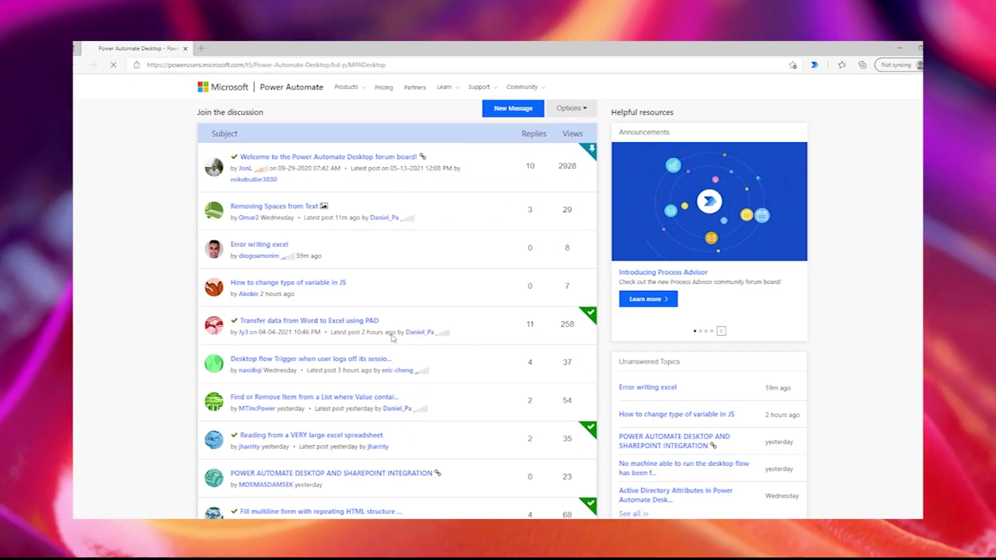
scroll(415, 343, up, 2)
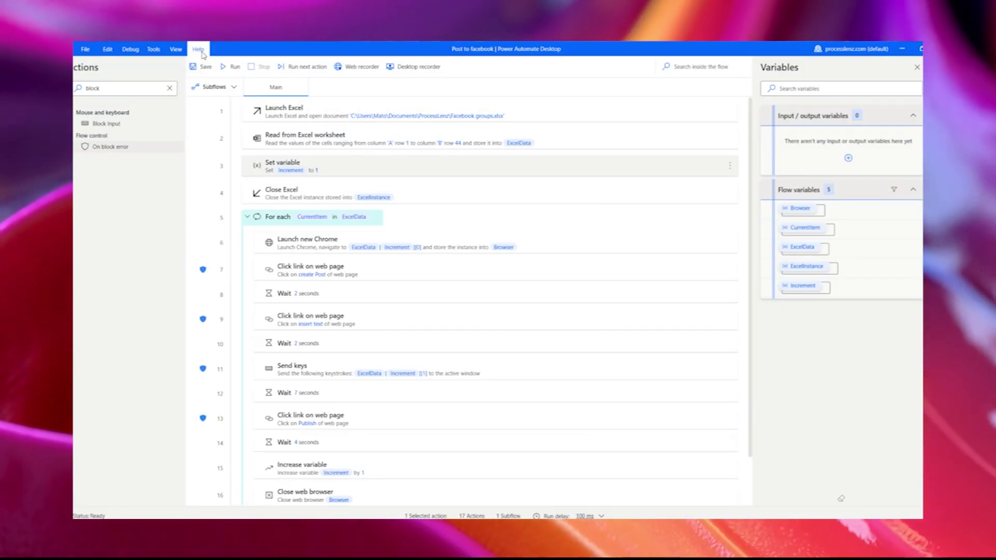
Step: Look over the Power Automate product updates blog
click(215, 126)
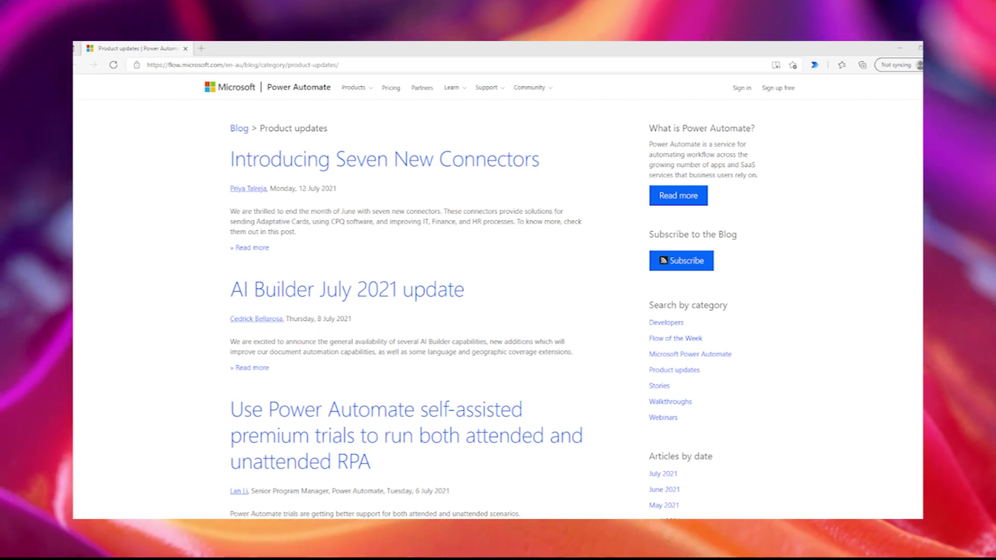
scroll(417, 202, down, 2)
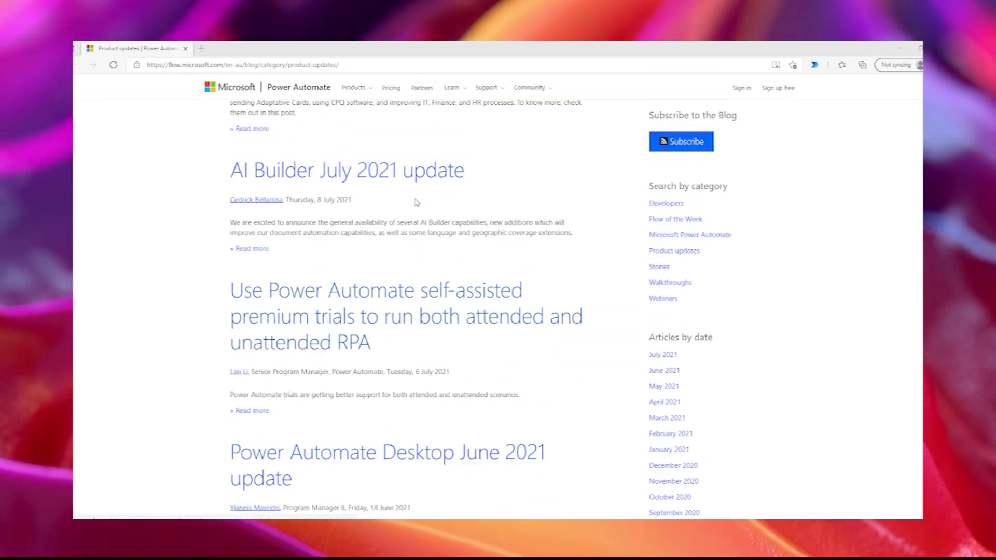
scroll(416, 202, up, 2)
Step: Go to the Power Automate webinars documentation page via the 'webi' suggestion and scroll it
text(webi)
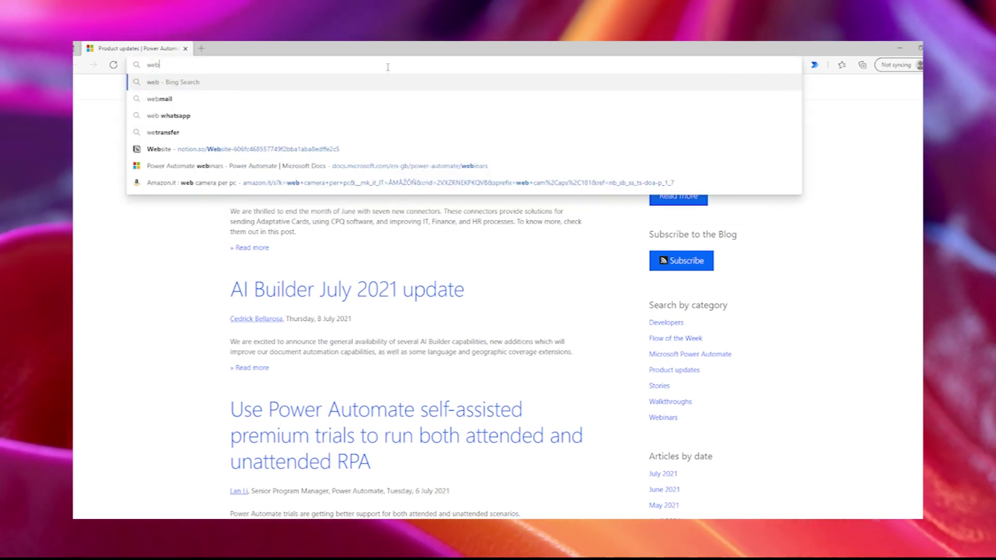
key(Down)
key(Down)
key(Down)
key(Down)
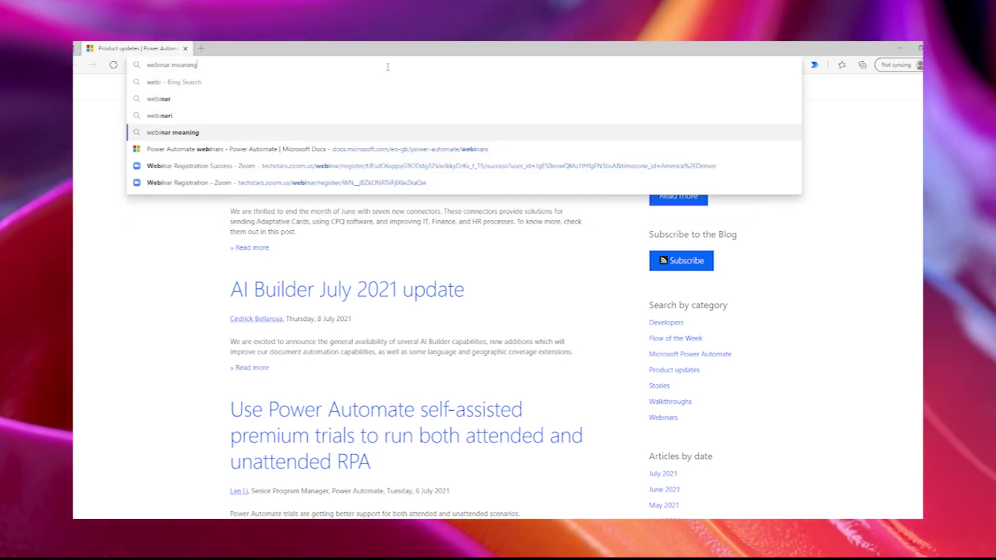
key(Return)
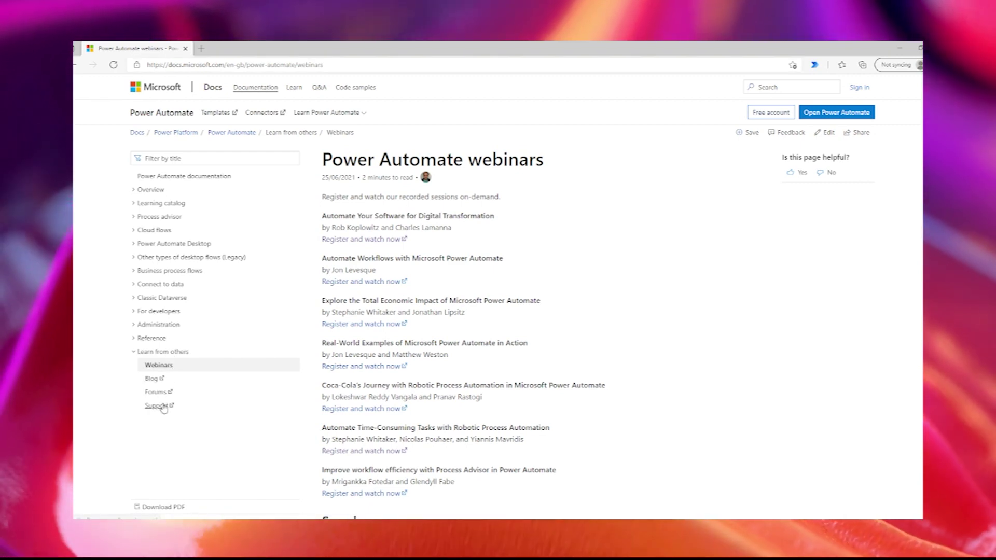
scroll(435, 235, down, 5)
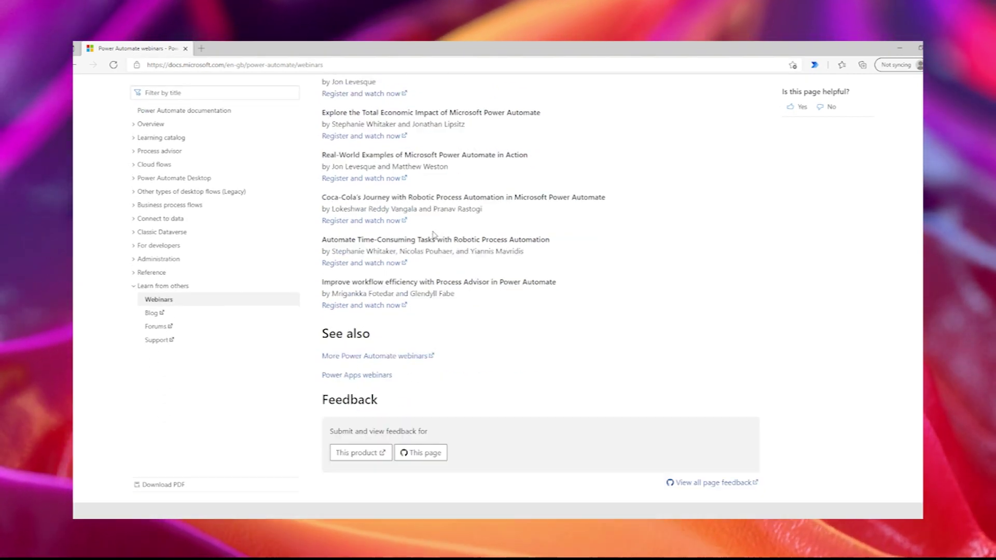